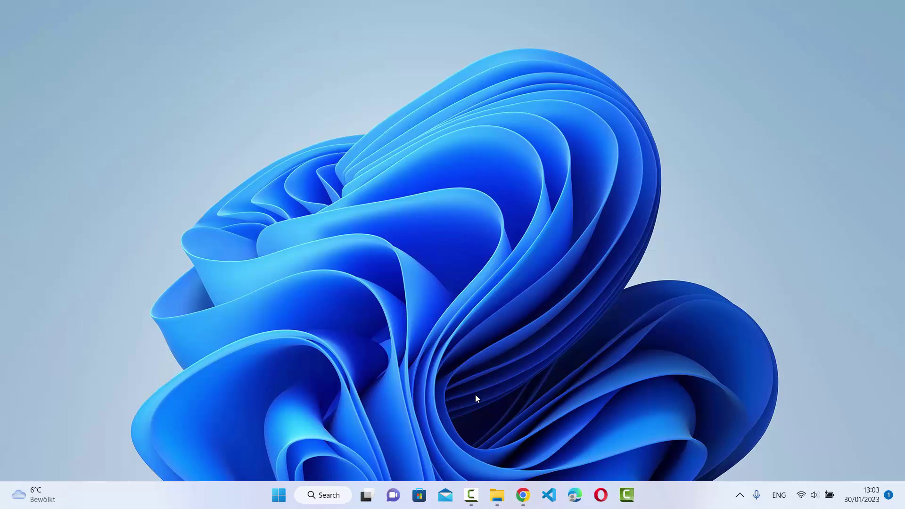
Bring the This PC File Explorer window back from the taskbar
{"action": "left_click", "coordinate": [497, 495]}
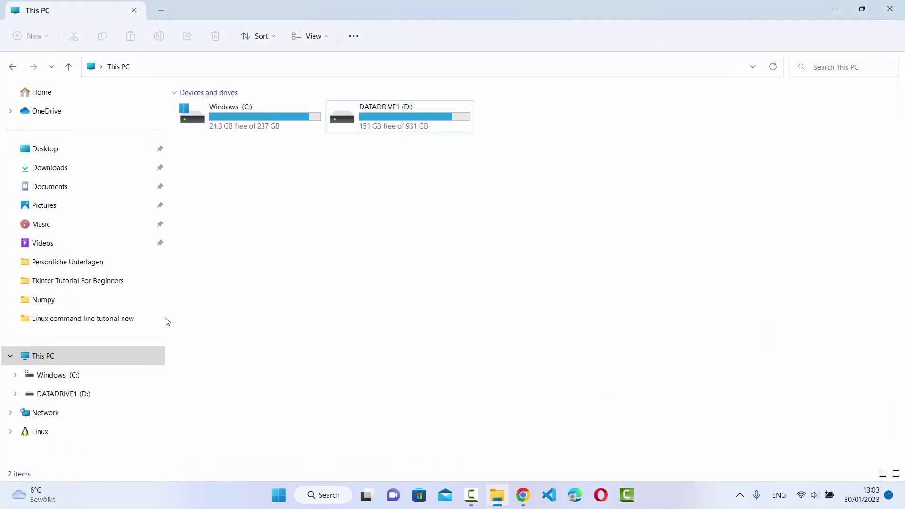
Show This PC, close the auto-opened E: window, and select the Ubuntu 20.04 LTS amd64 (E:) drive
{"action": "left_click", "coordinate": [50, 356]}
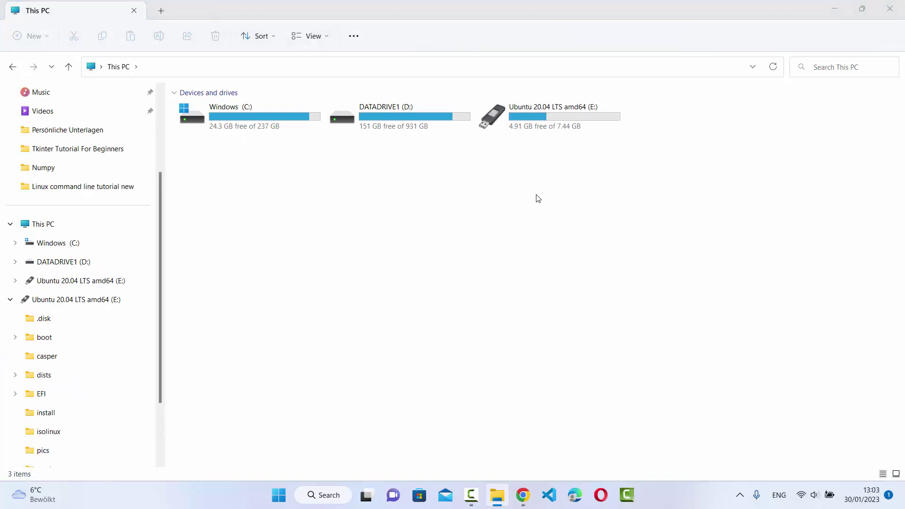
{"action": "left_click", "coordinate": [716, 117]}
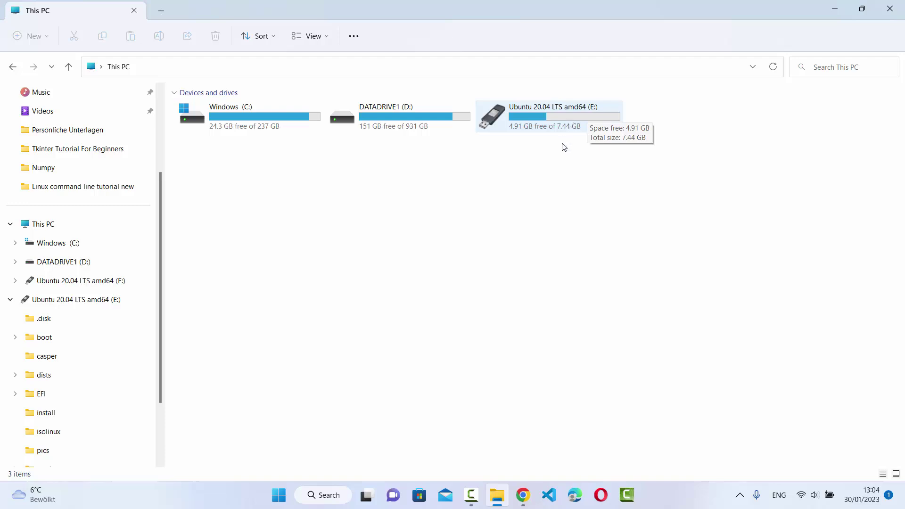
{"action": "left_click", "coordinate": [549, 117]}
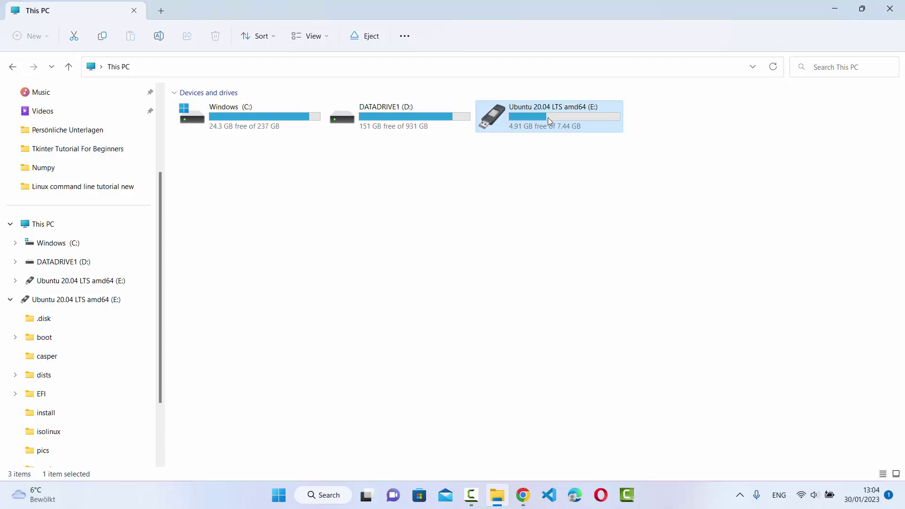
Open Format for the Ubuntu (E:) drive and choose NTFS as the file system
{"action": "right_click", "coordinate": [549, 120]}
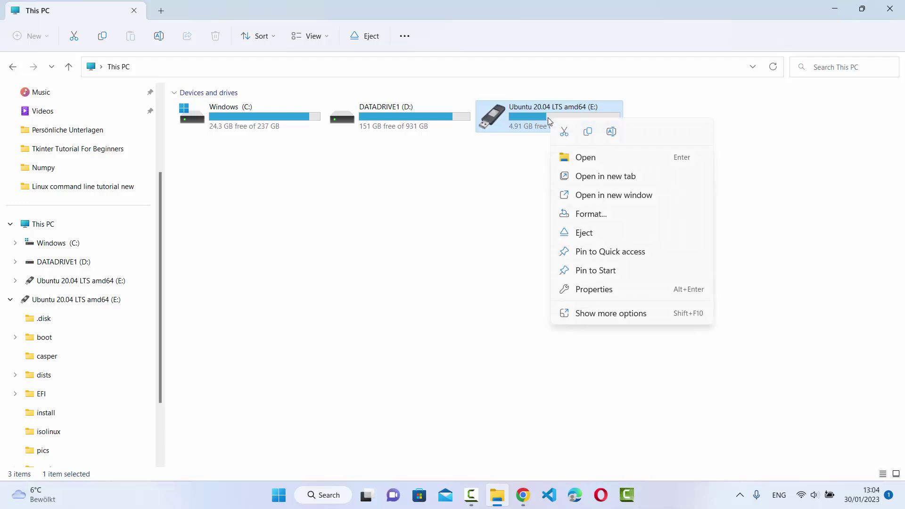
{"action": "left_click", "coordinate": [588, 214]}
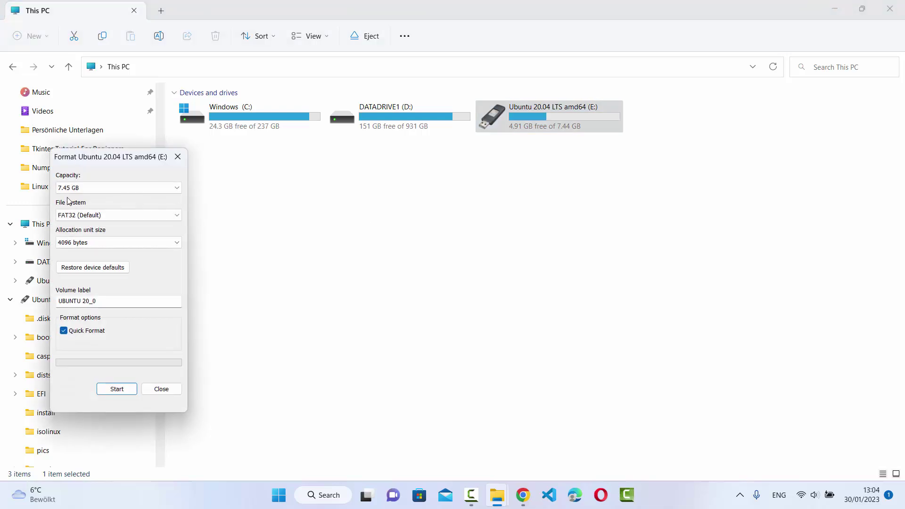
{"action": "left_click_drag", "start_coordinate": [111, 160], "coordinate": [465, 132]}
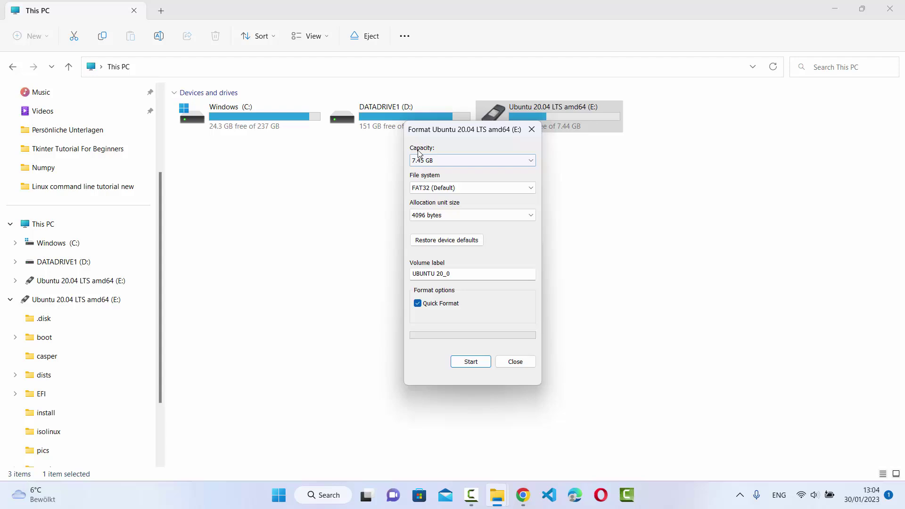
{"action": "left_click", "coordinate": [432, 160]}
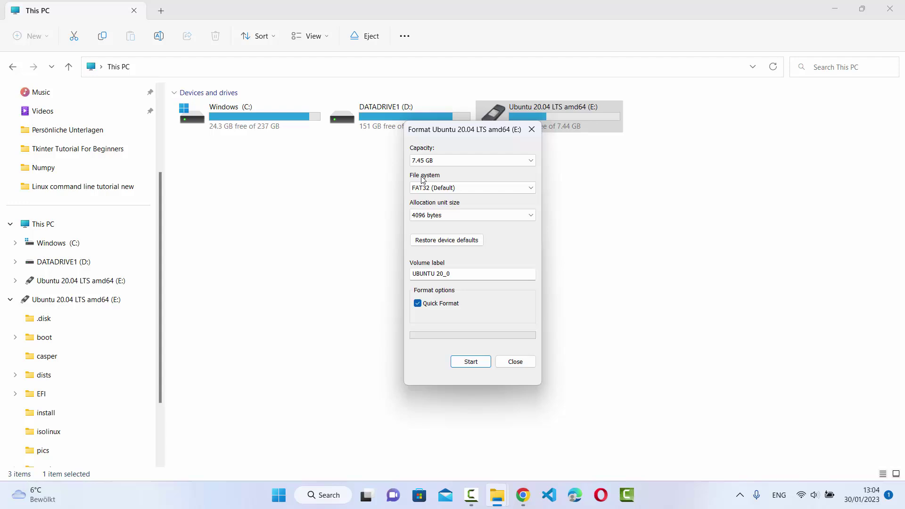
{"action": "left_click", "coordinate": [447, 189]}
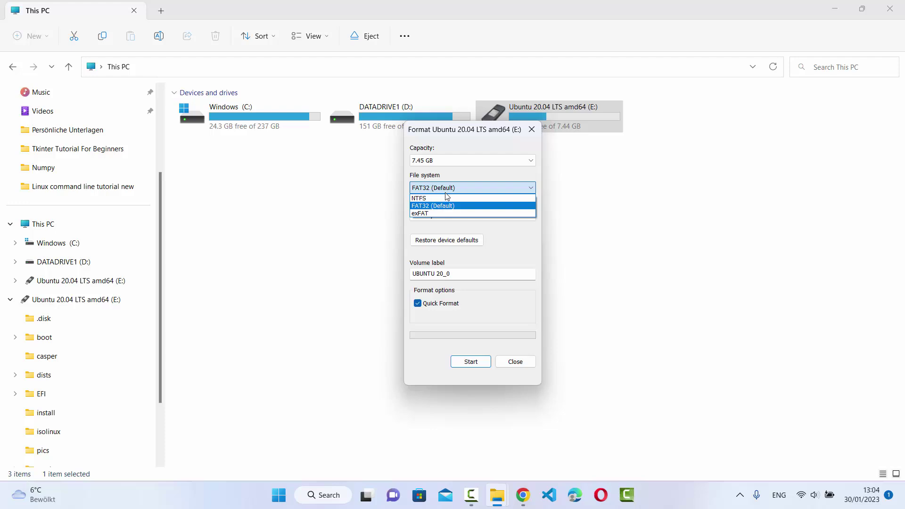
{"action": "left_click", "coordinate": [446, 198]}
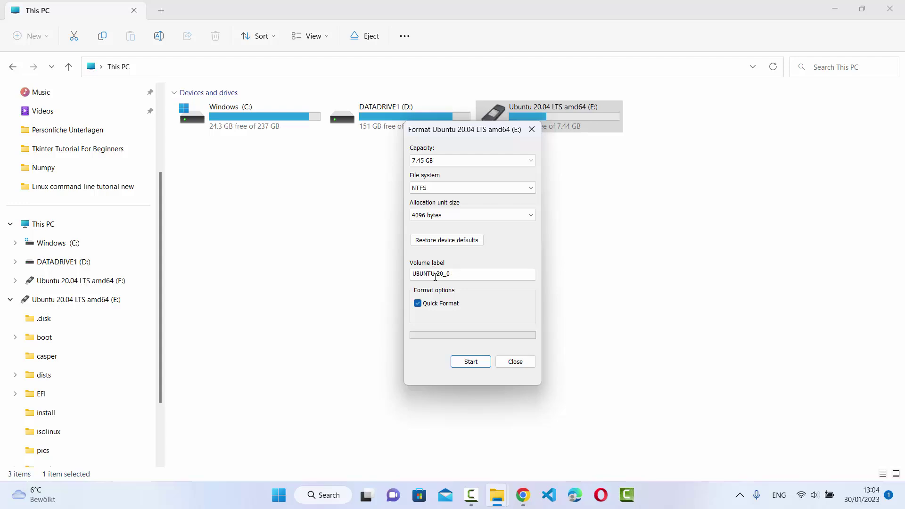
Replace the volume label with Codebind and start a Quick Format
{"action": "left_click_drag", "start_coordinate": [453, 275], "coordinate": [387, 274]}
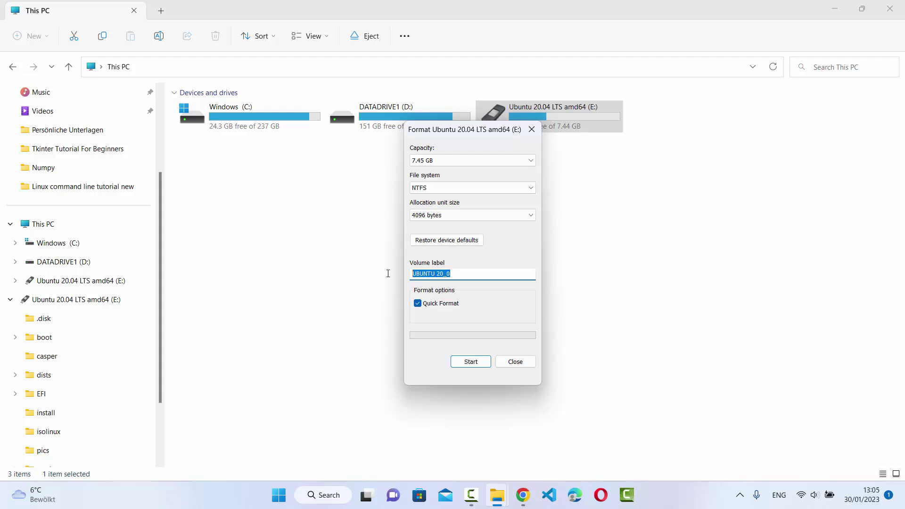
{"action": "type", "text": "Codebin"}
{"action": "type", "text": "d"}
{"action": "left_click", "coordinate": [470, 362]}
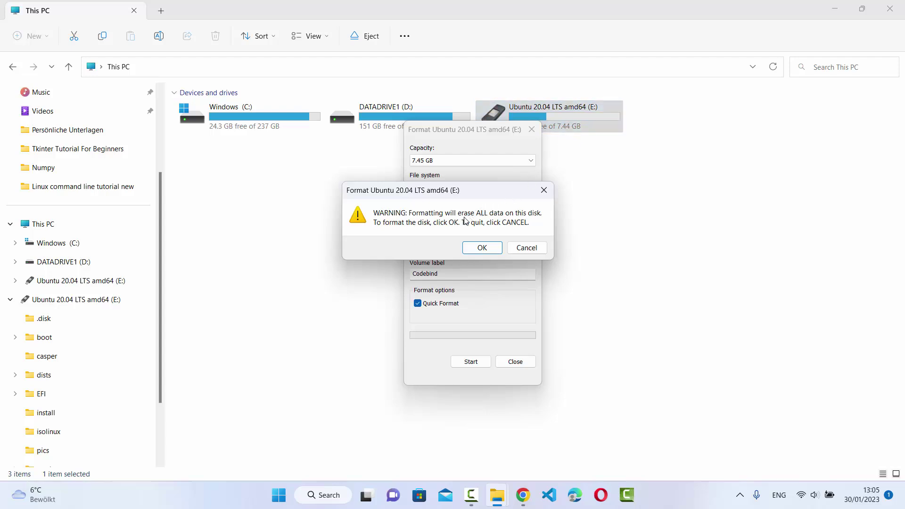
Confirm the erase-all-data warning and dismiss the Format Complete message
{"action": "left_click", "coordinate": [482, 248]}
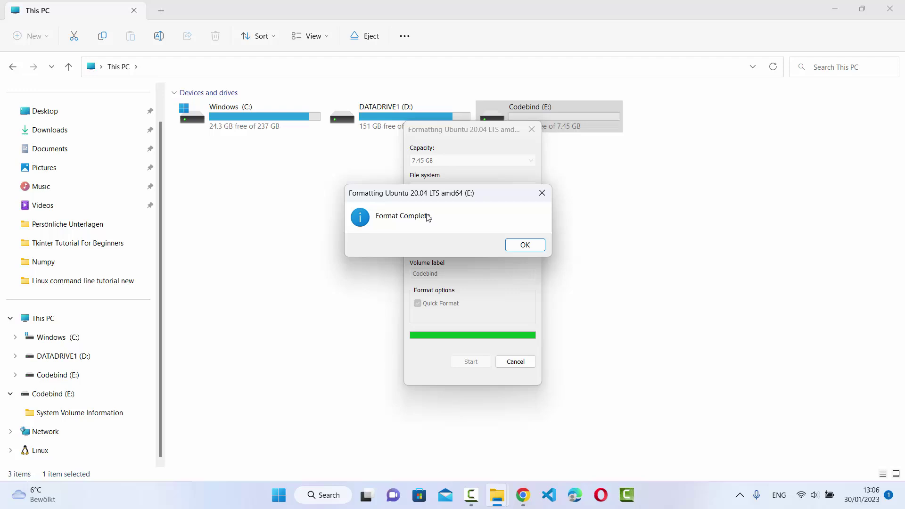
{"action": "left_click", "coordinate": [524, 246]}
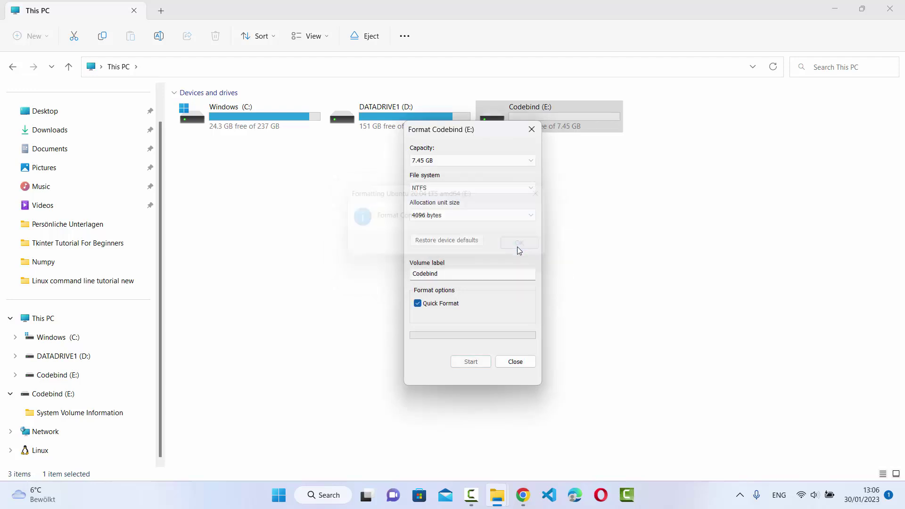
{"action": "left_click", "coordinate": [521, 363]}
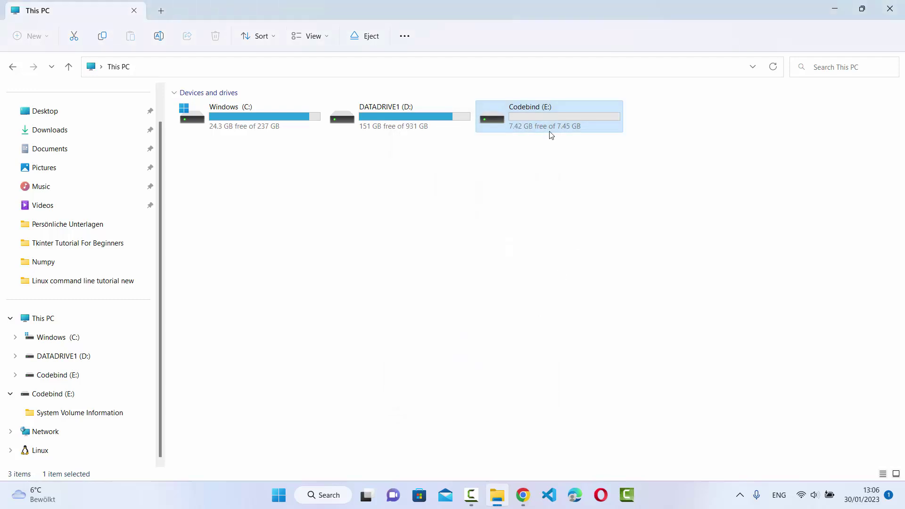